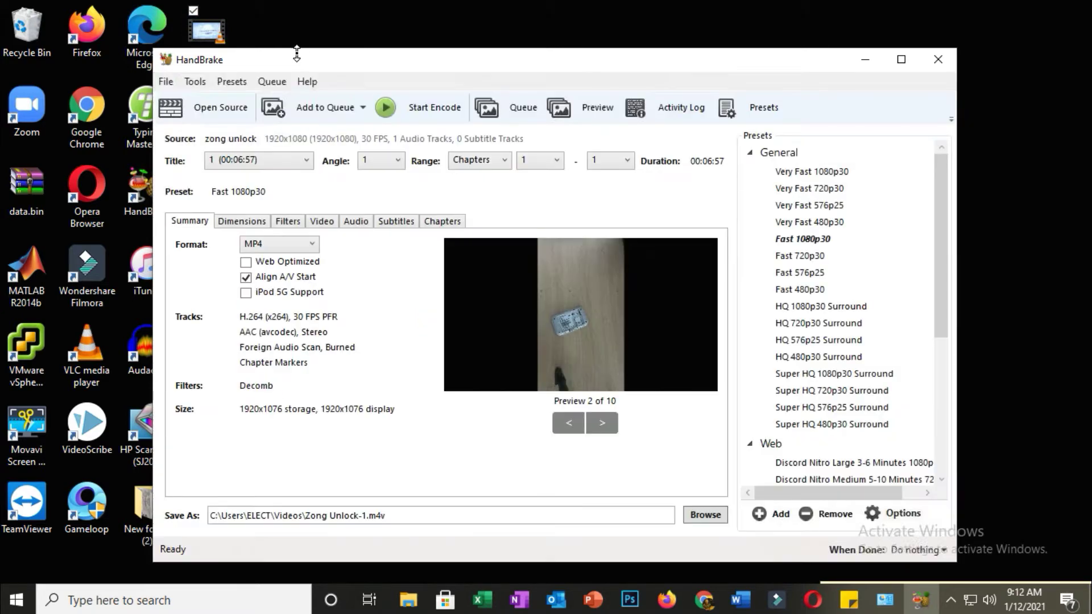
Step: Check the size of the source file zong unlock.mp4 on the desktop in its file properties
drag(296, 57, 327, 108)
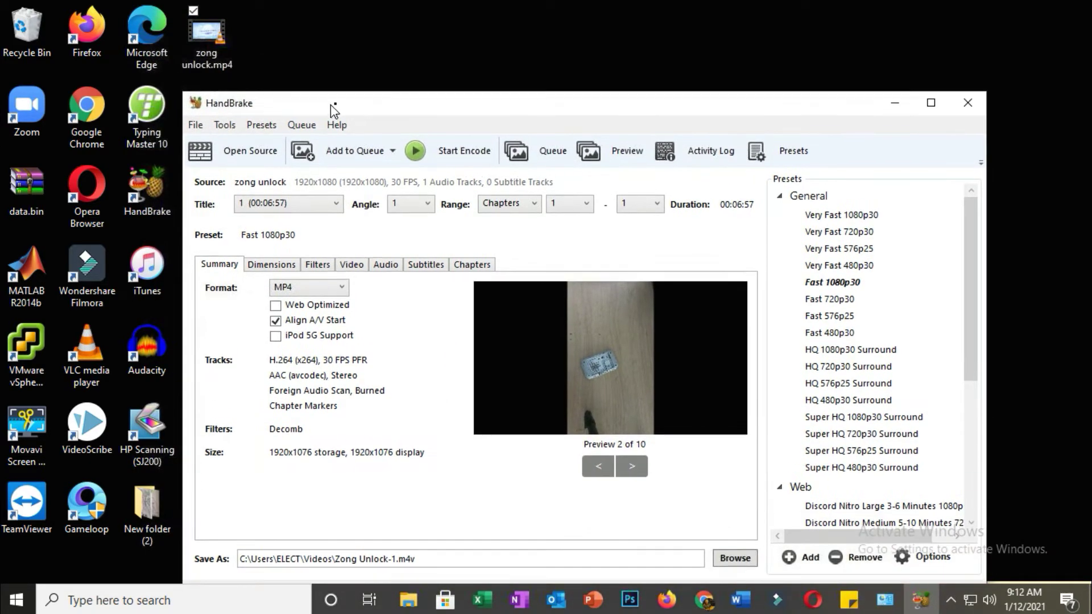
right_click(218, 42)
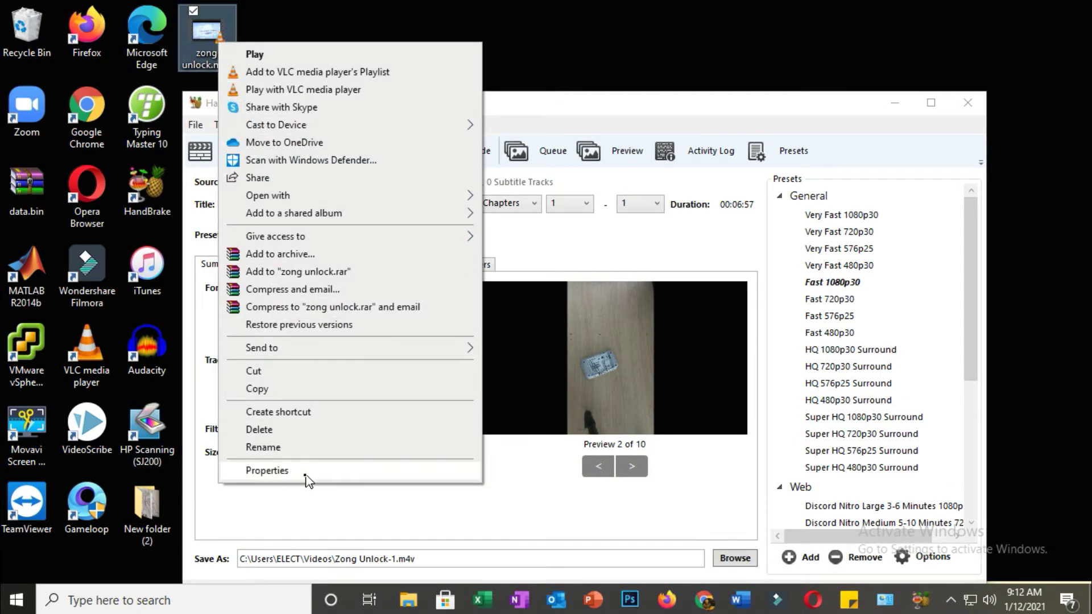
click(306, 472)
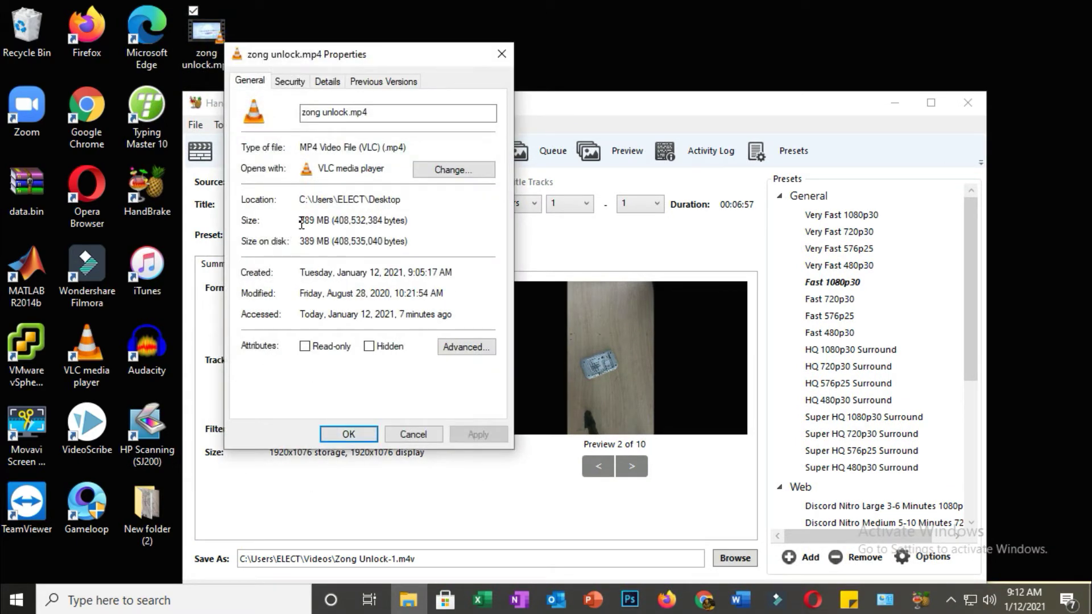
drag(301, 221, 328, 221)
click(353, 442)
Step: Maximize the HandBrake window, set the output format to MP4 and enable Web Optimized
drag(618, 105, 606, 53)
click(920, 49)
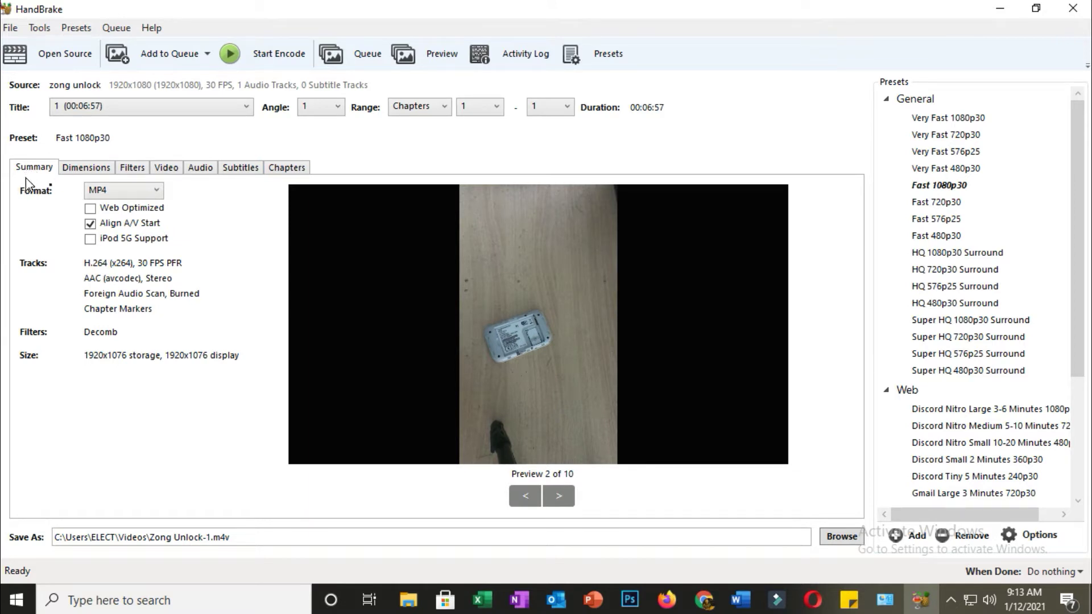
click(148, 192)
click(148, 205)
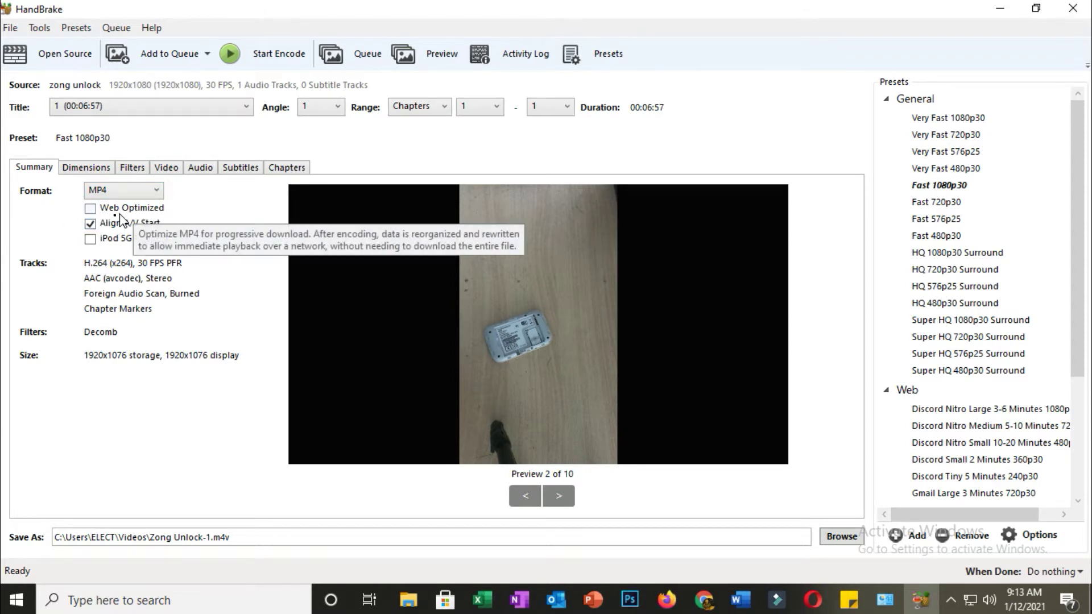
click(91, 209)
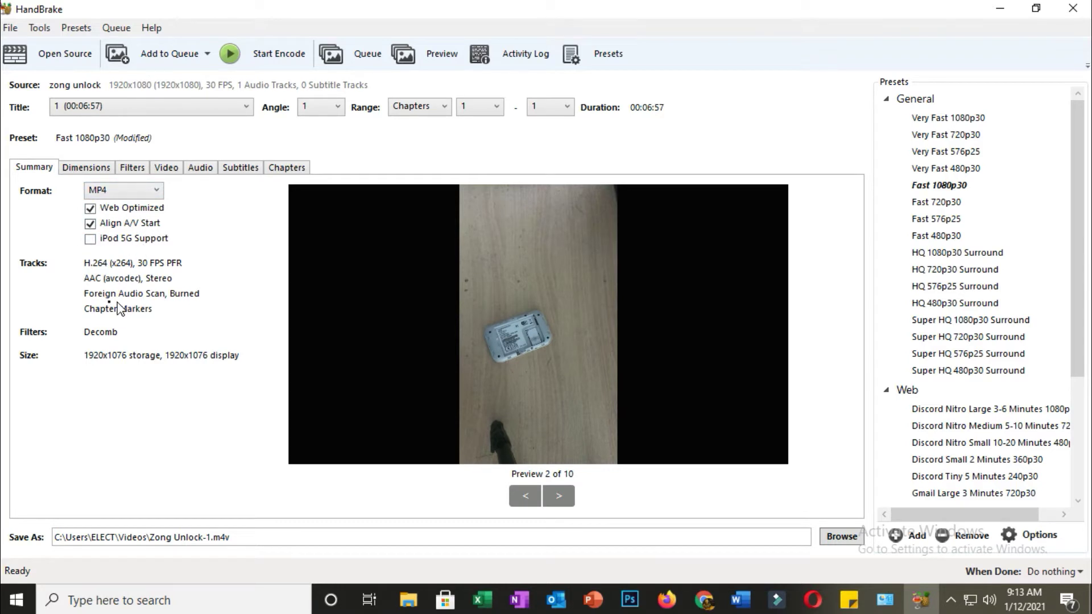
Step: Set the video codec to H.264 (x264) and the framerate to 25 FPS with Constant Framerate
click(88, 171)
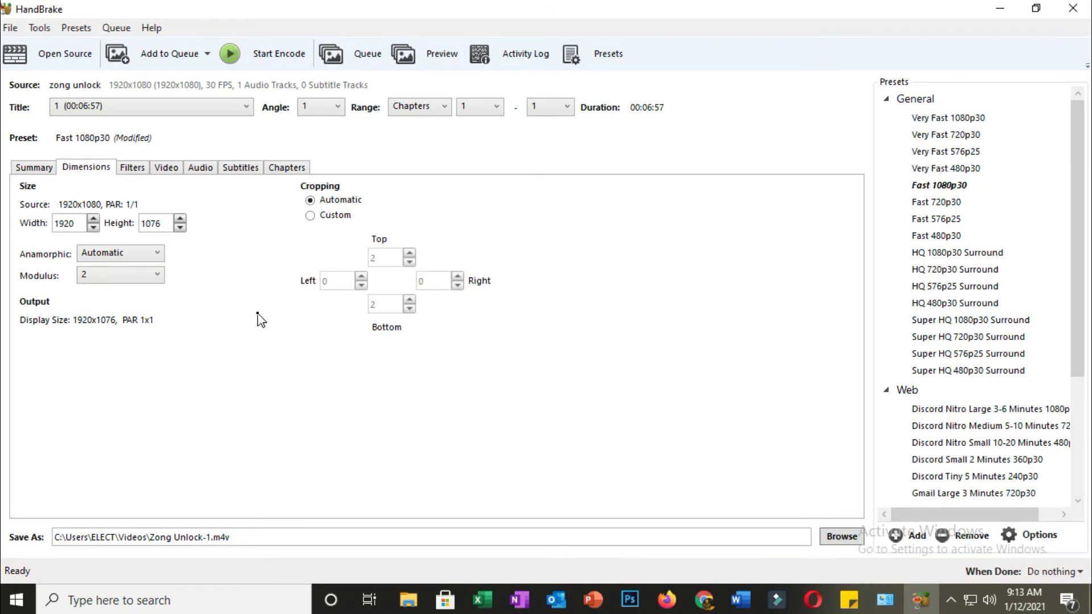
click(130, 169)
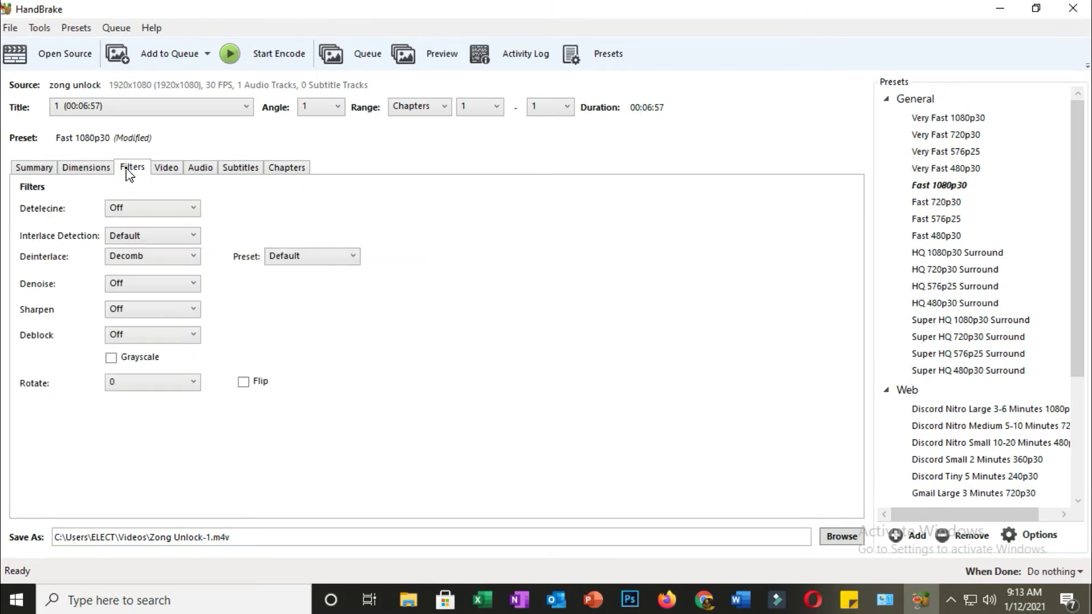
click(169, 173)
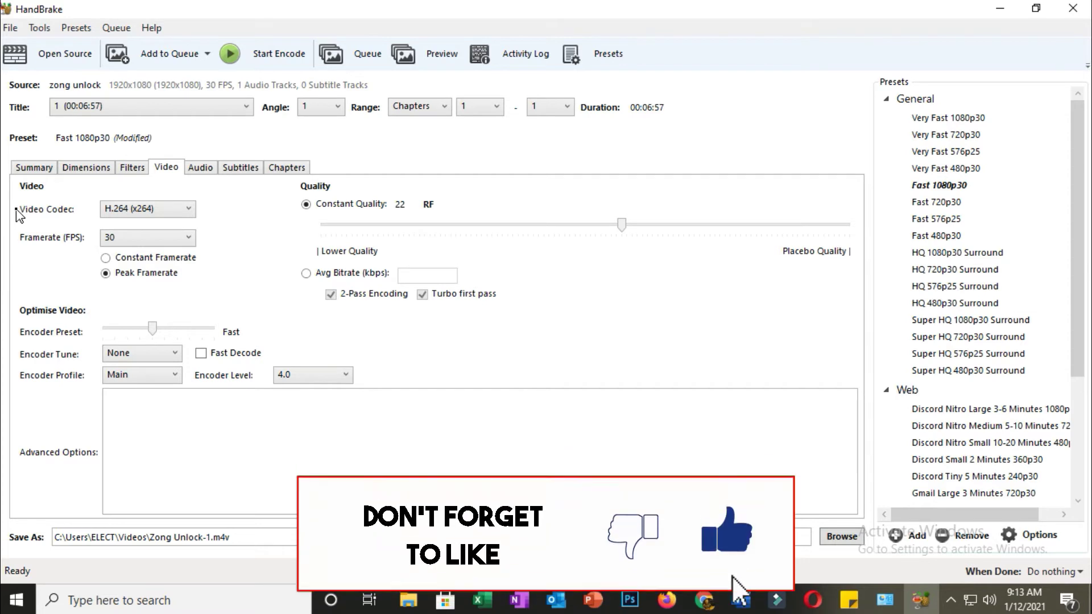
click(157, 211)
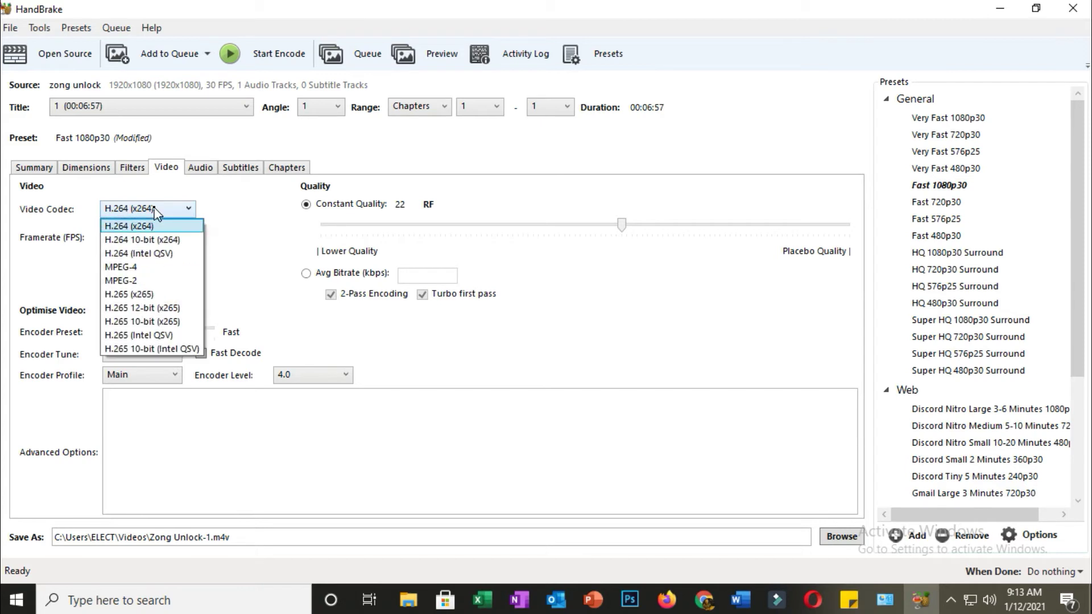
click(126, 227)
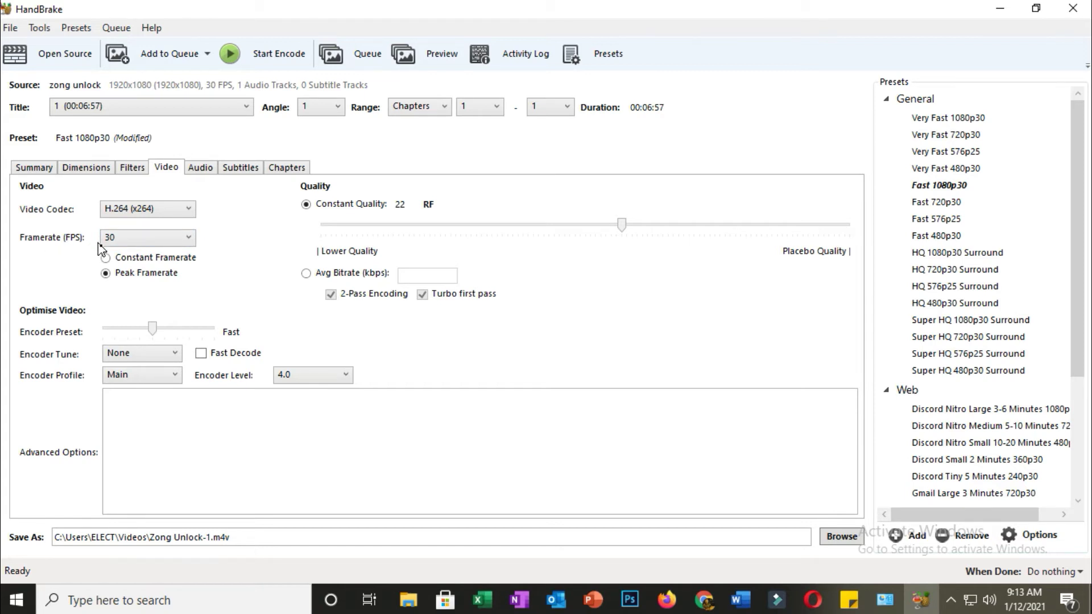
click(127, 243)
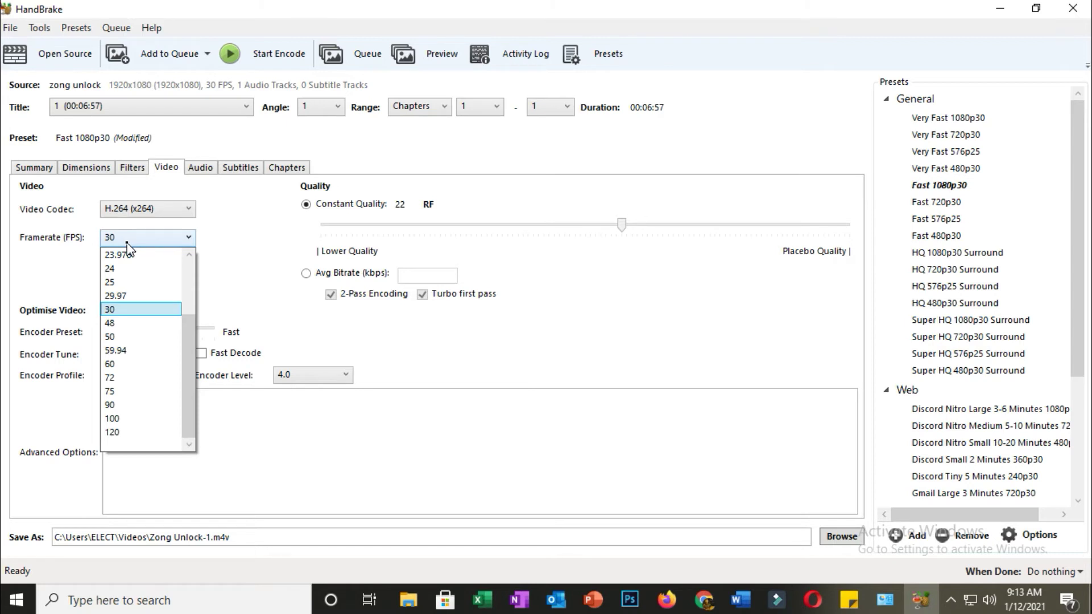
click(123, 284)
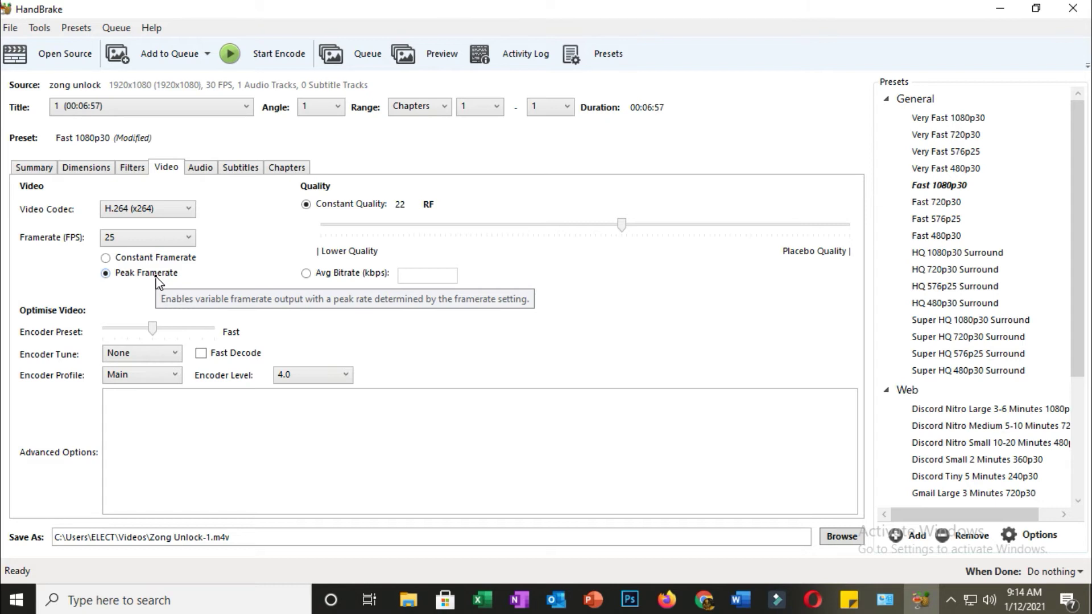
click(106, 259)
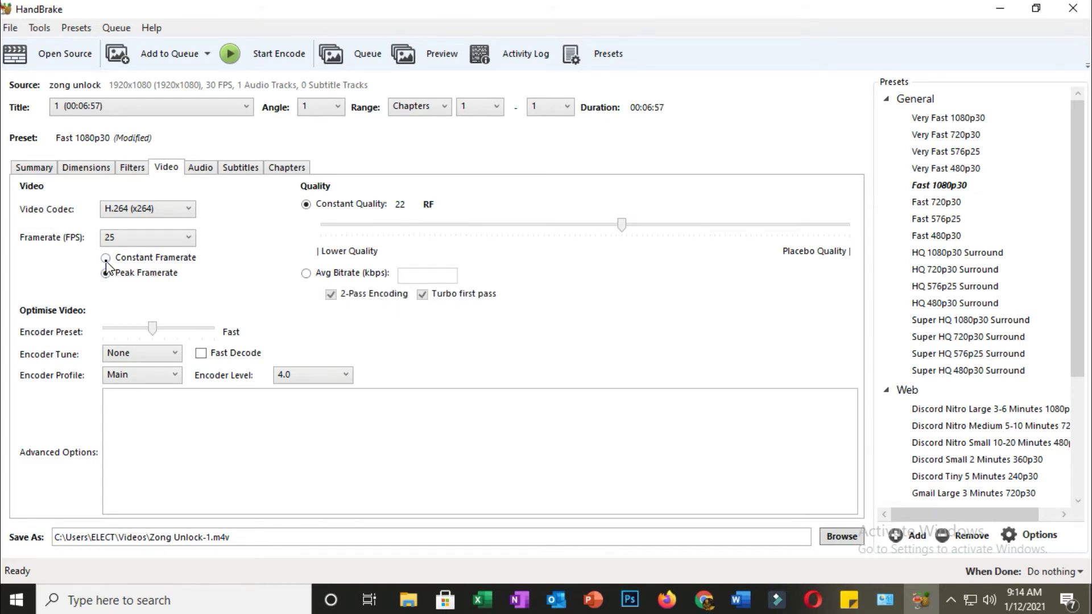
click(106, 259)
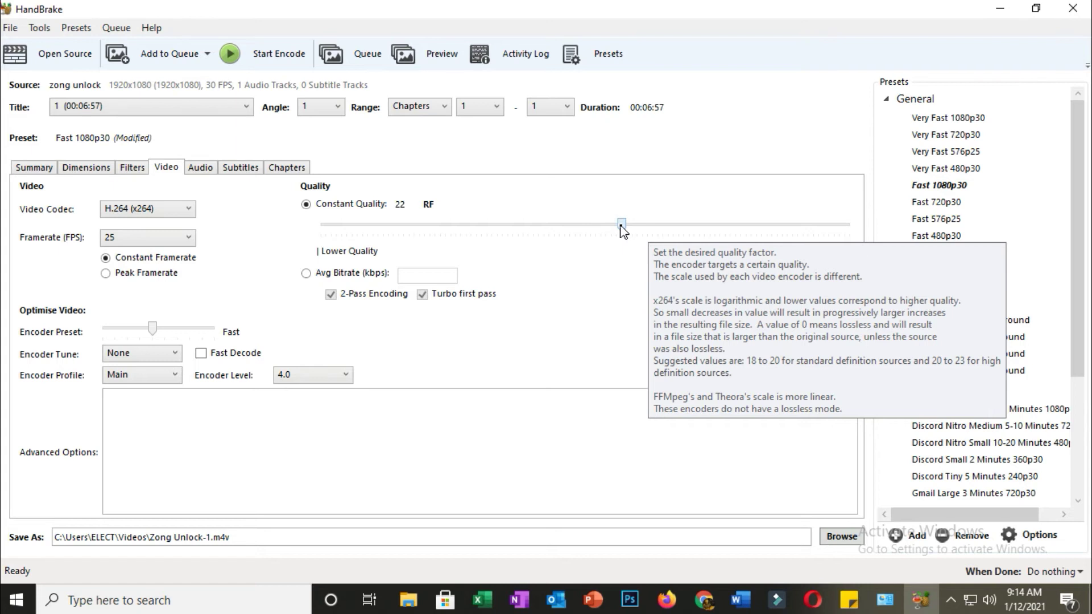
Step: Try the constant quality at RF 0 and RF 51, and return it to a mid-range value
drag(620, 226, 854, 230)
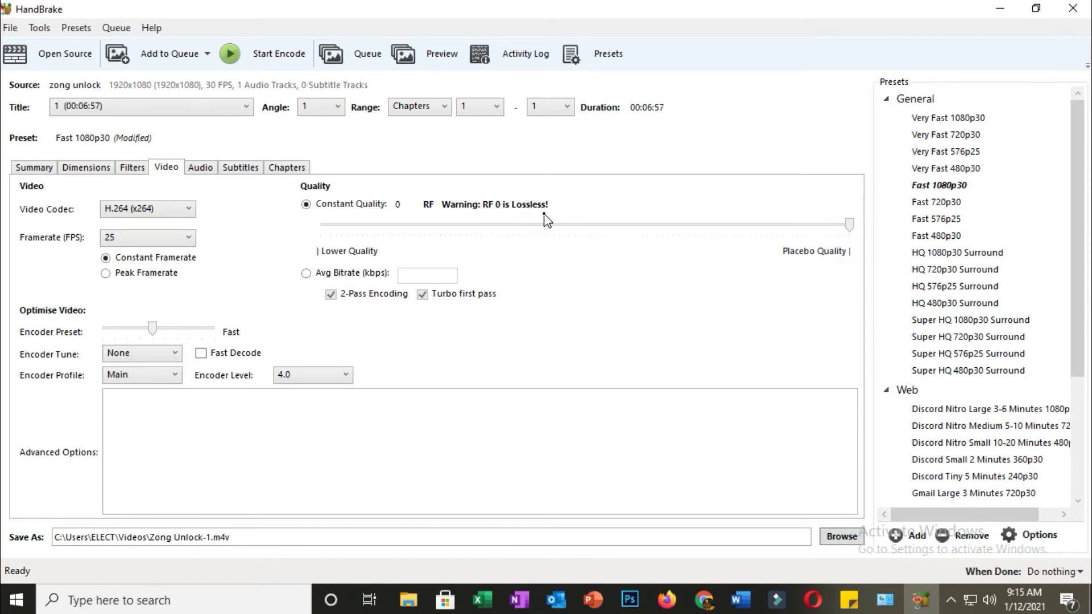
drag(853, 232, 321, 272)
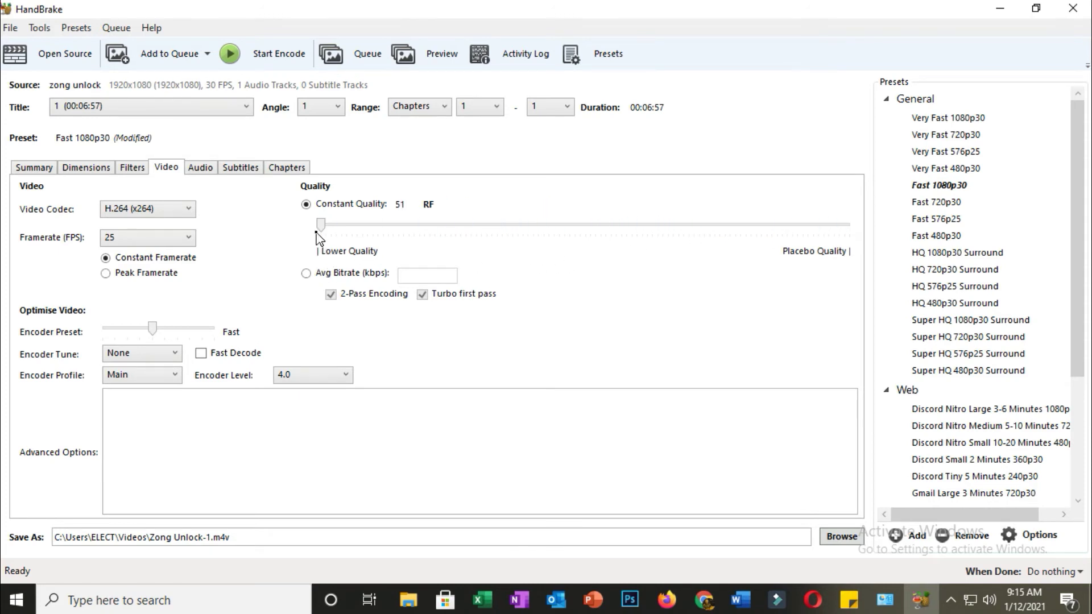
drag(322, 226, 556, 222)
drag(580, 230, 616, 227)
Step: Review the audio, subtitle and chapter settings, and return to the summary of the output
click(196, 169)
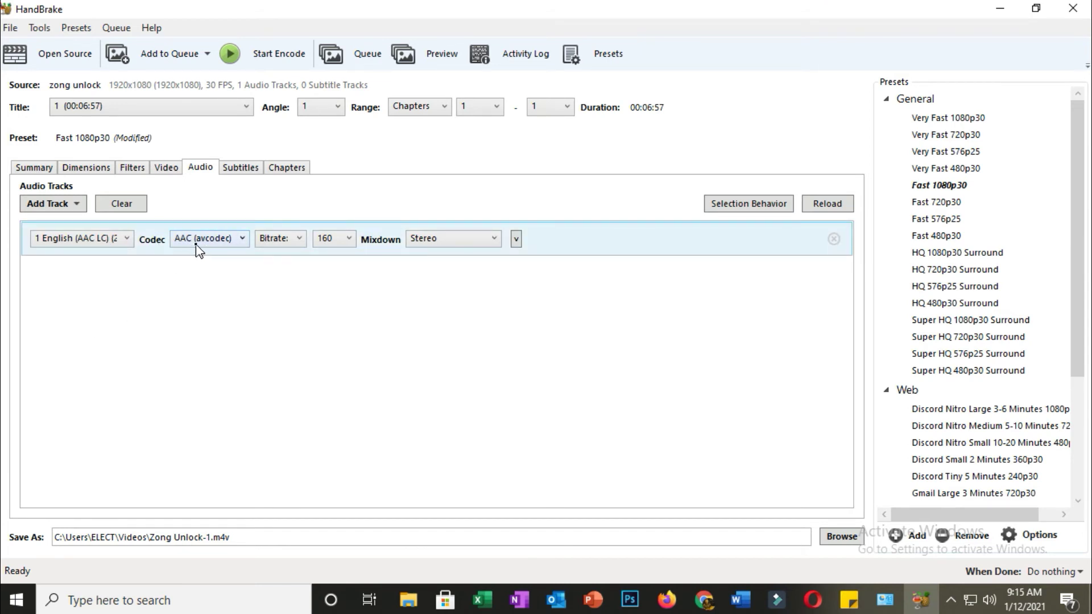
click(238, 171)
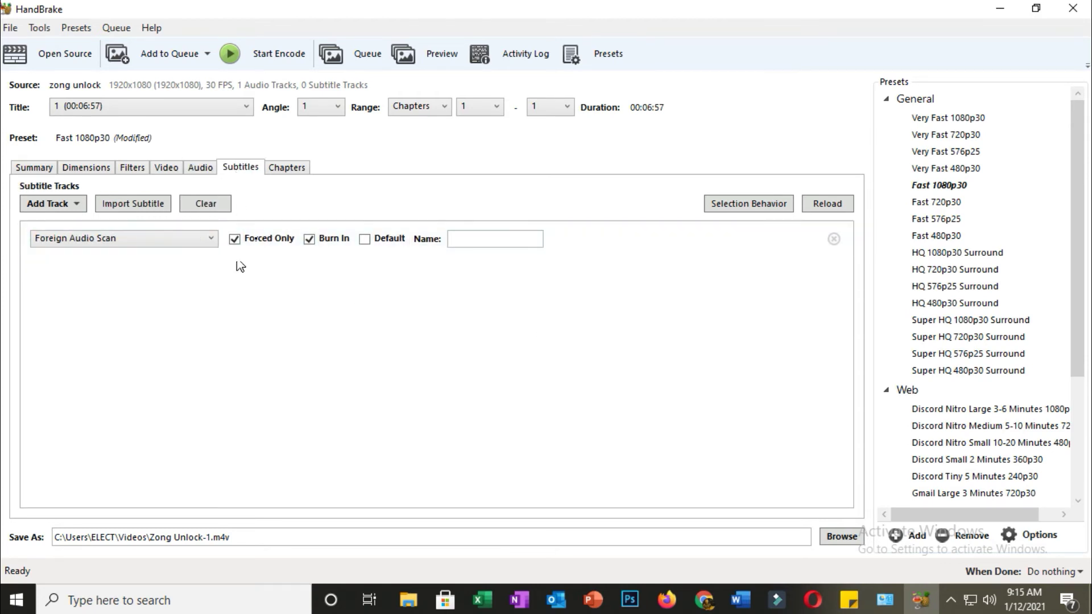
click(293, 171)
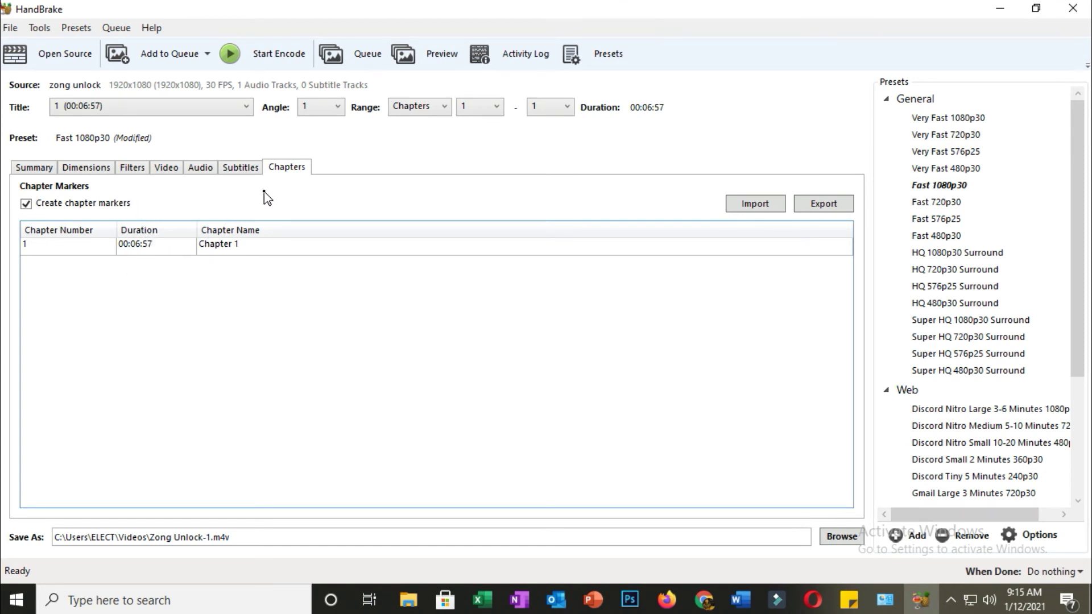
click(35, 169)
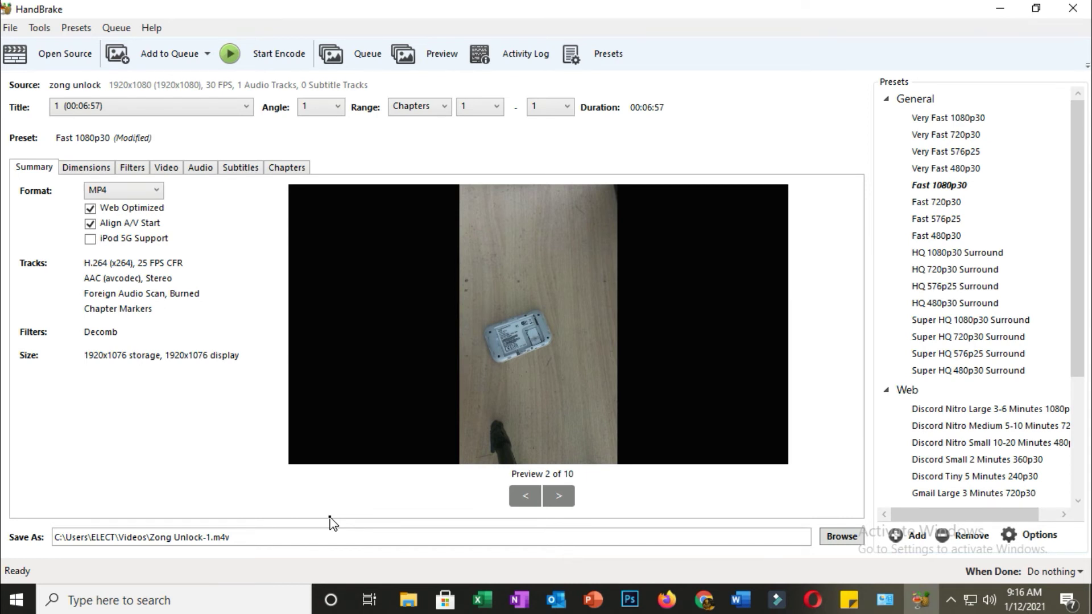
Step: Set the output destination to the Desktop with the file name "atfter Zong Unlock-1.m4v" and start the encode
click(841, 537)
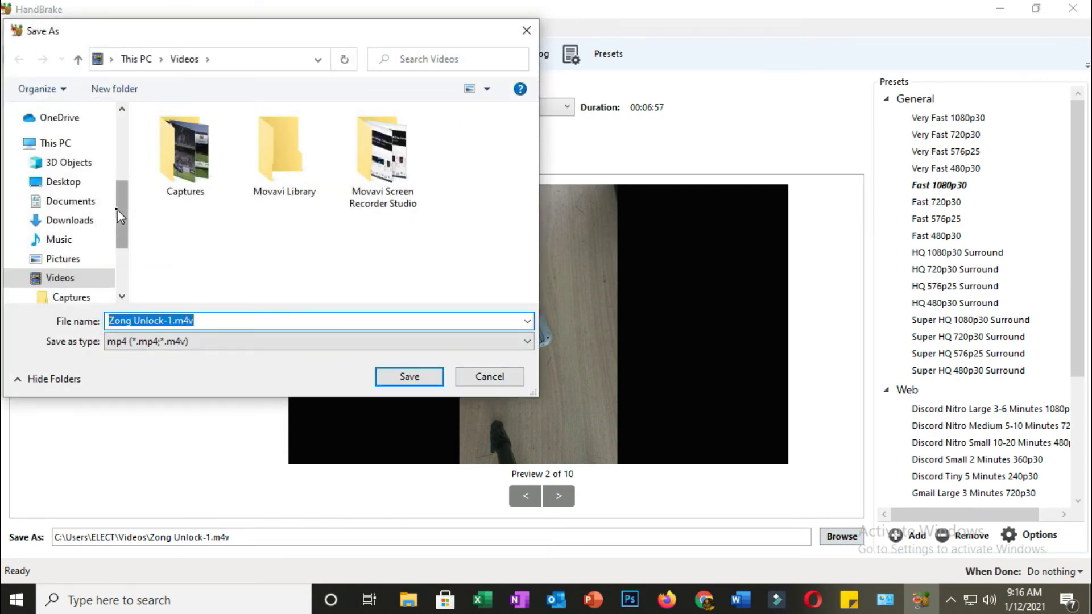
click(57, 183)
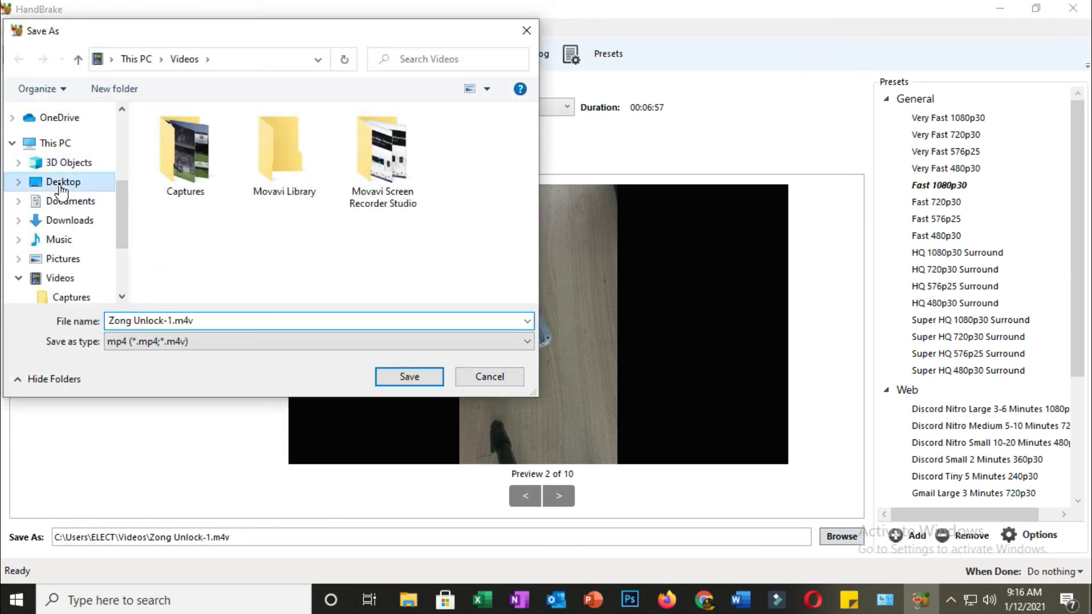
right_click(274, 226)
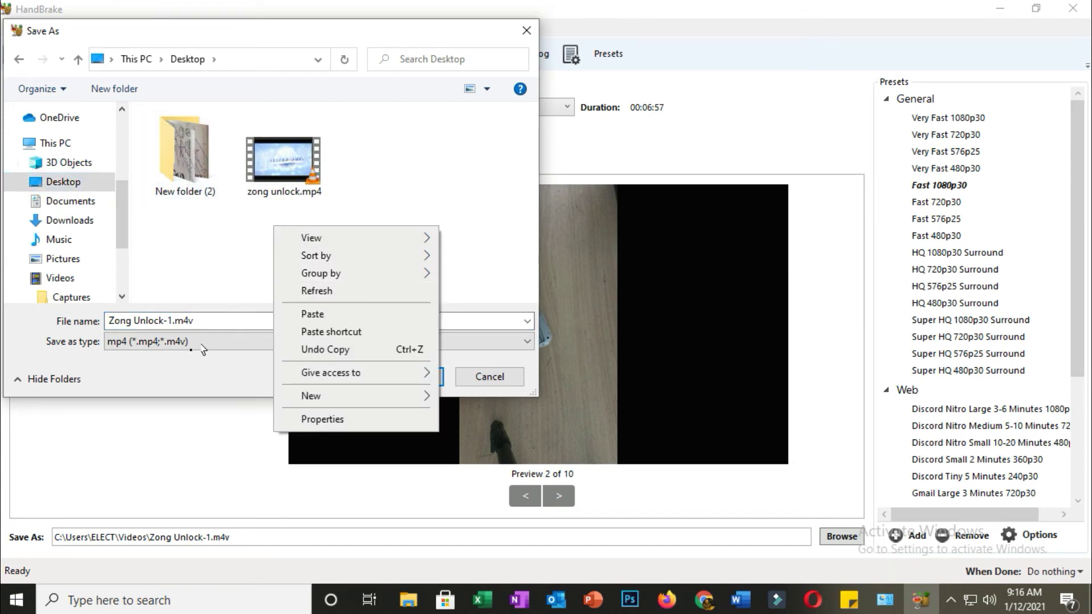
click(122, 324)
click(111, 322)
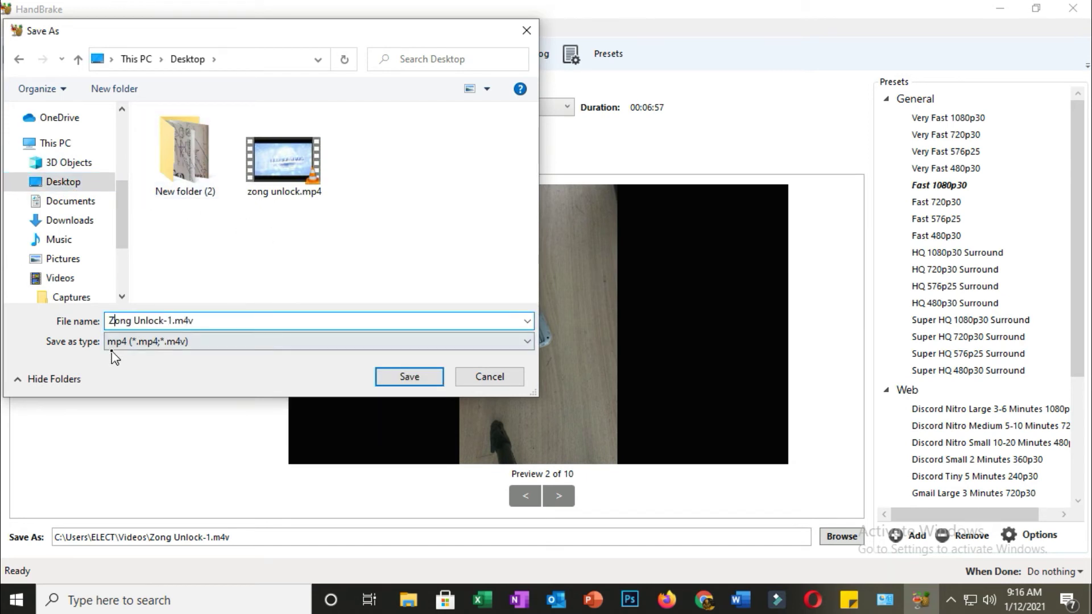
text(at)
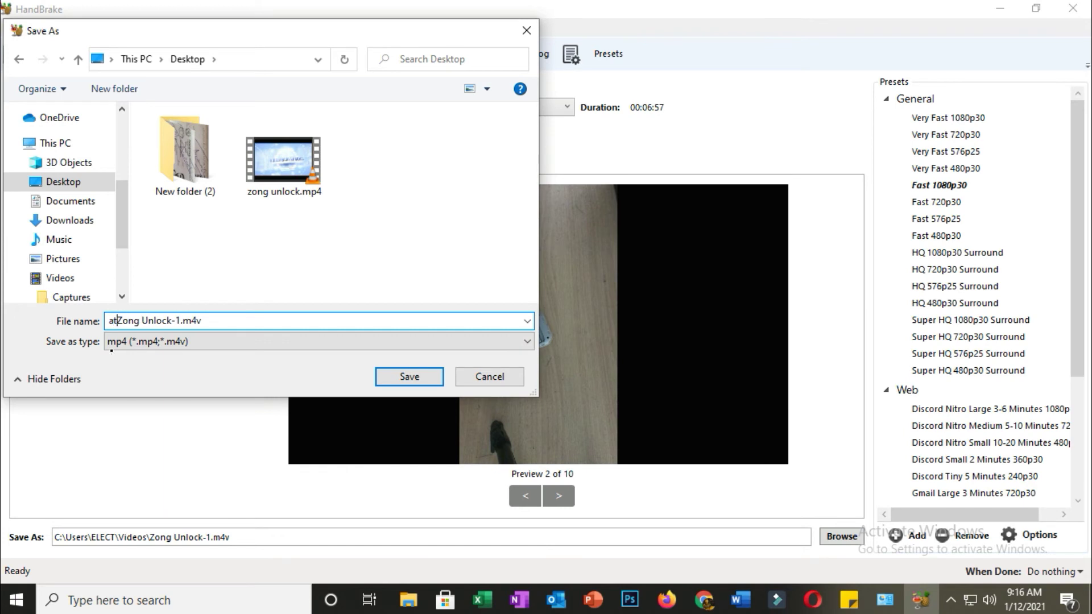
text(fter)
click(397, 377)
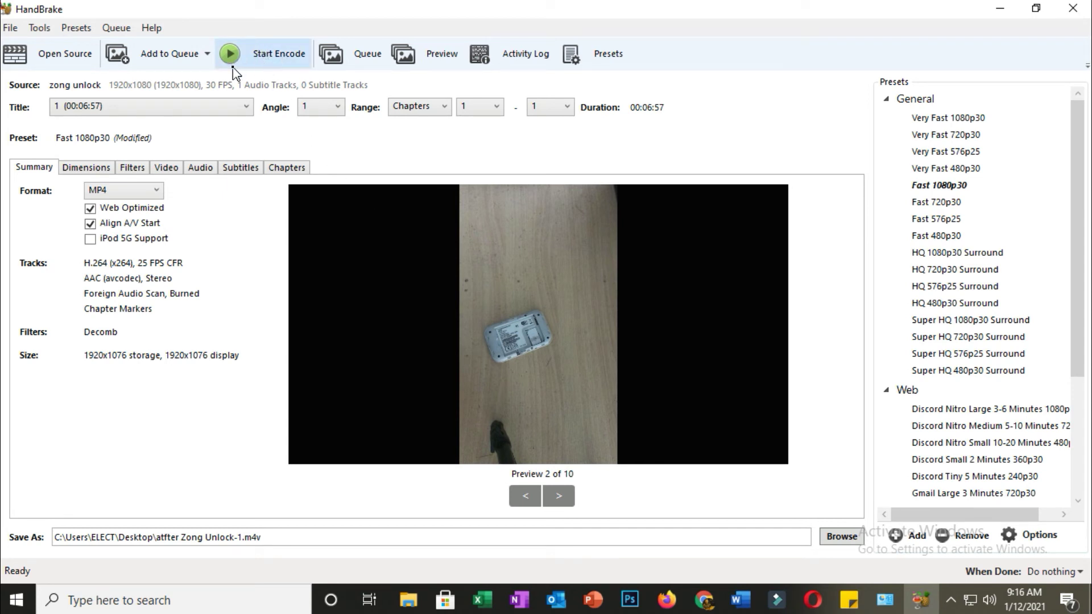
click(264, 59)
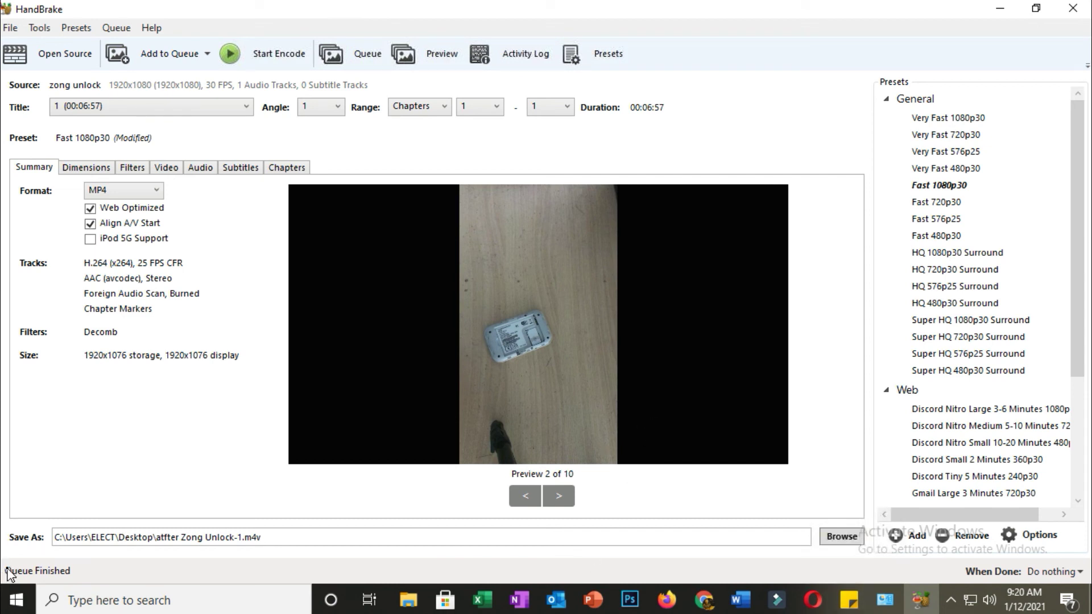
Step: Minimize HandBrake and check the size of the encoded file atfter Zong Unlock-1.m4v in its desktop file properties
click(998, 10)
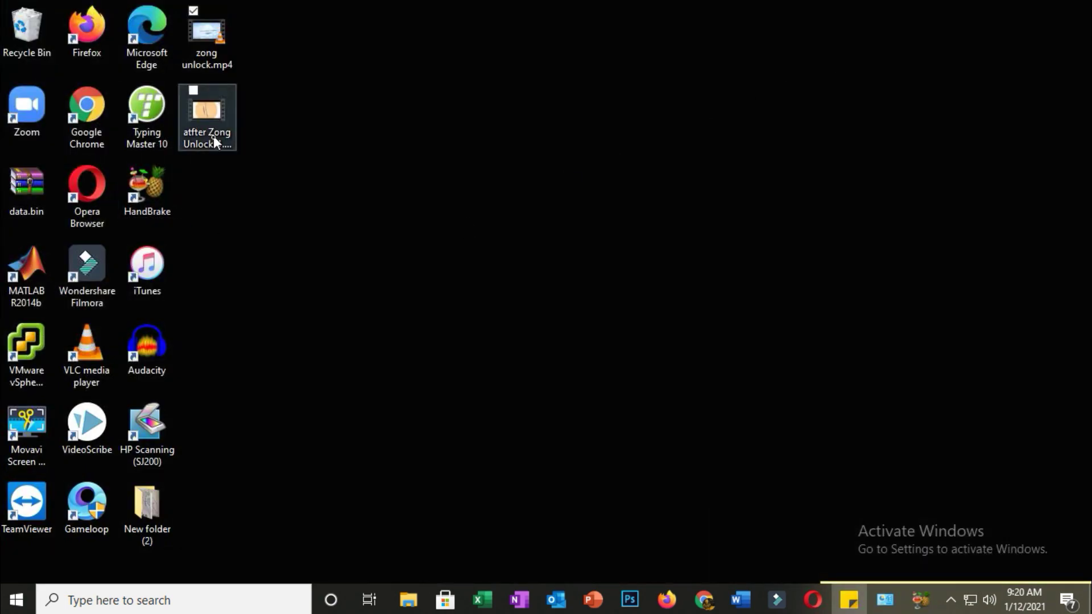
click(202, 120)
right_click(203, 121)
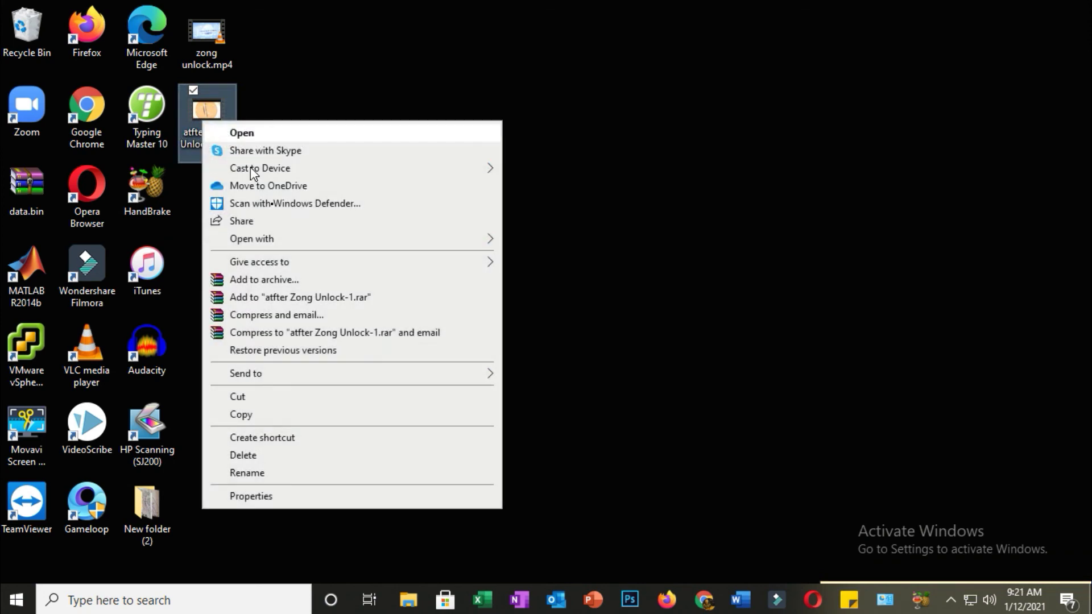
click(276, 499)
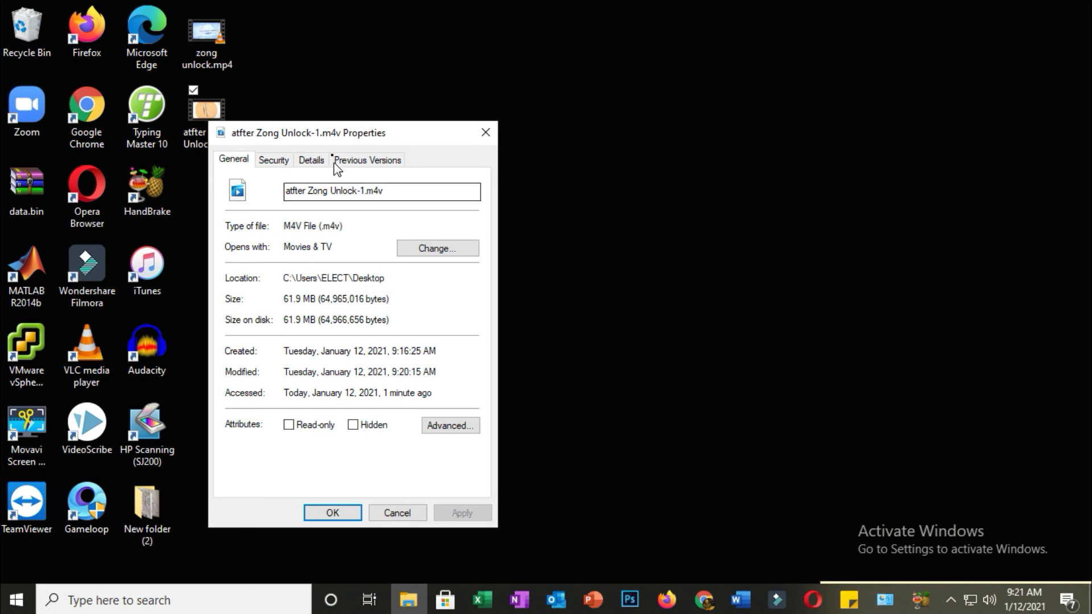
drag(336, 131, 528, 61)
Step: Show the properties of the original zong unlock.mp4 beside those of the encoded file to compare their sizes
right_click(223, 50)
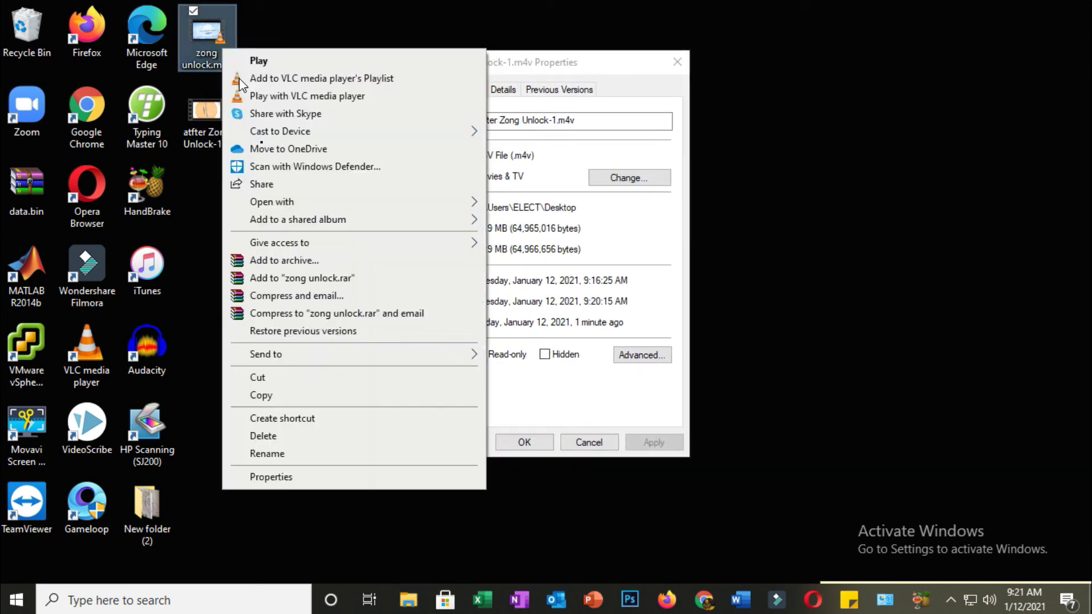
click(303, 480)
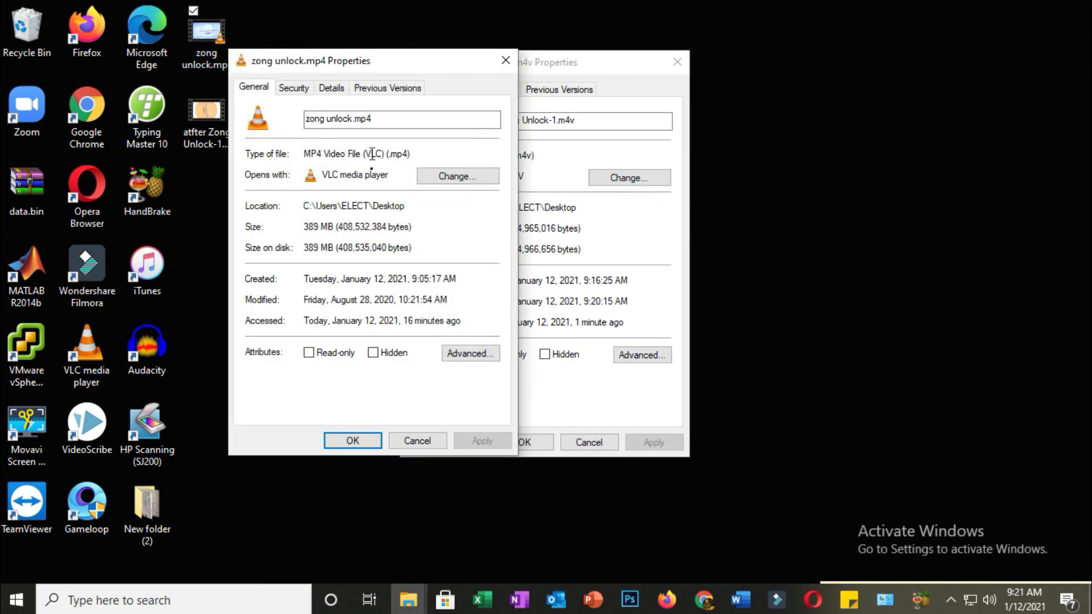
drag(389, 66, 246, 68)
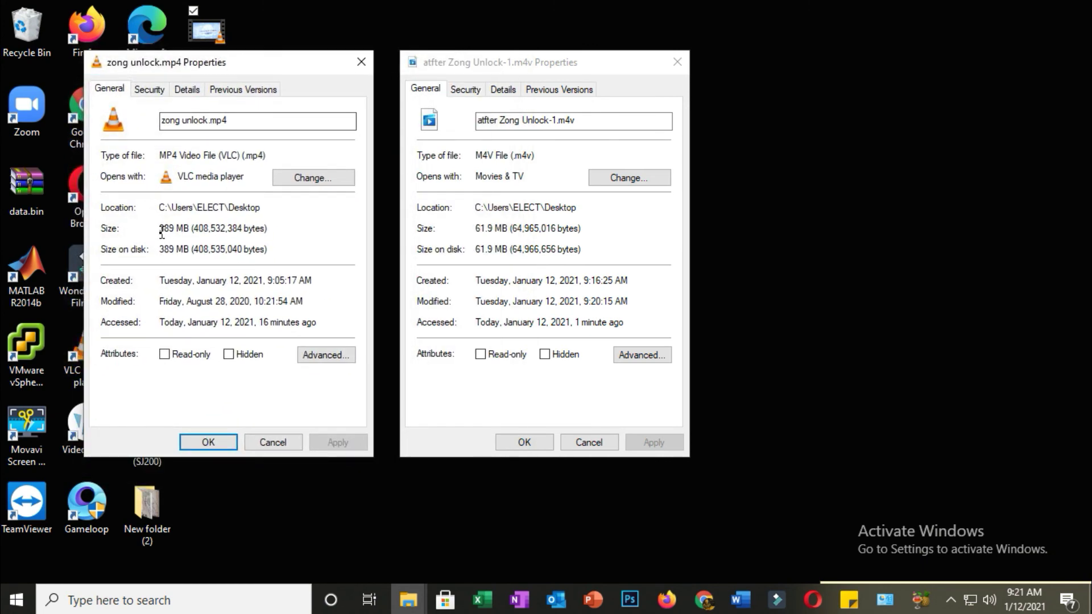